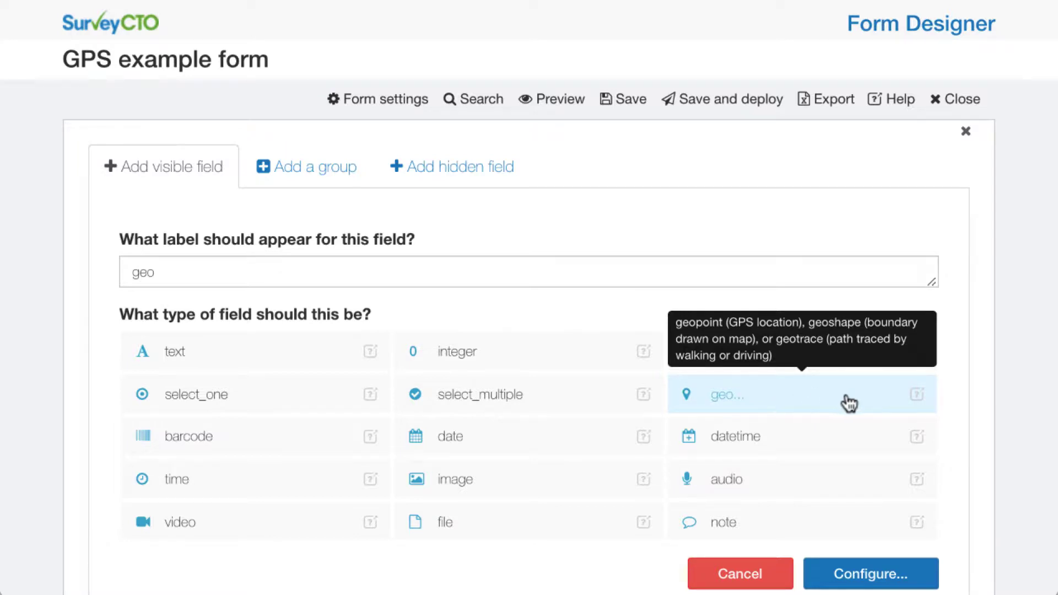
# Read the Collecting GPS data help section on the geo field types
pyautogui.click(918, 396)
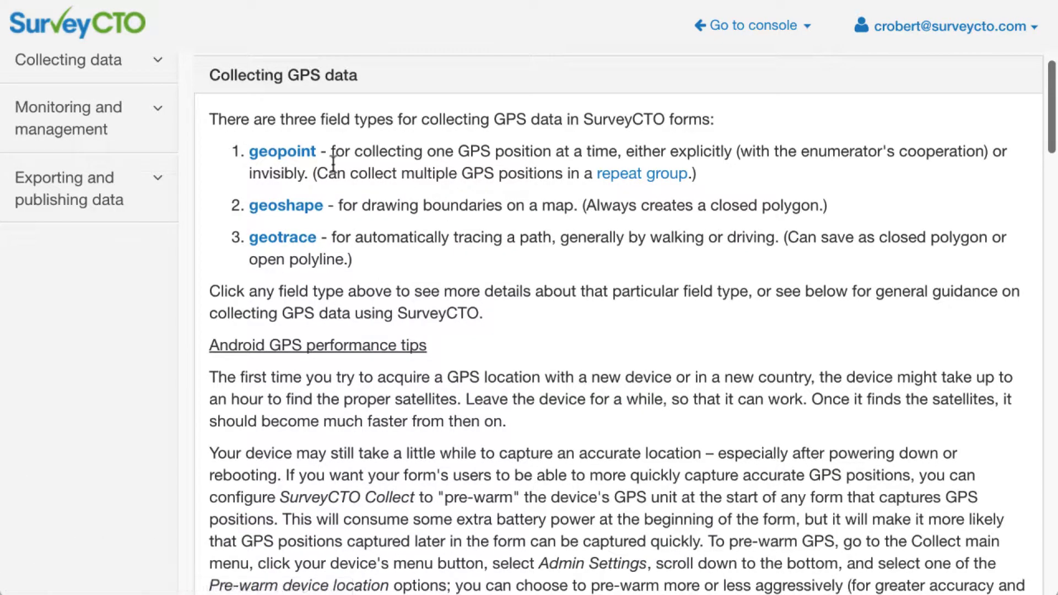
pyautogui.scroll(-8, 441, 313)
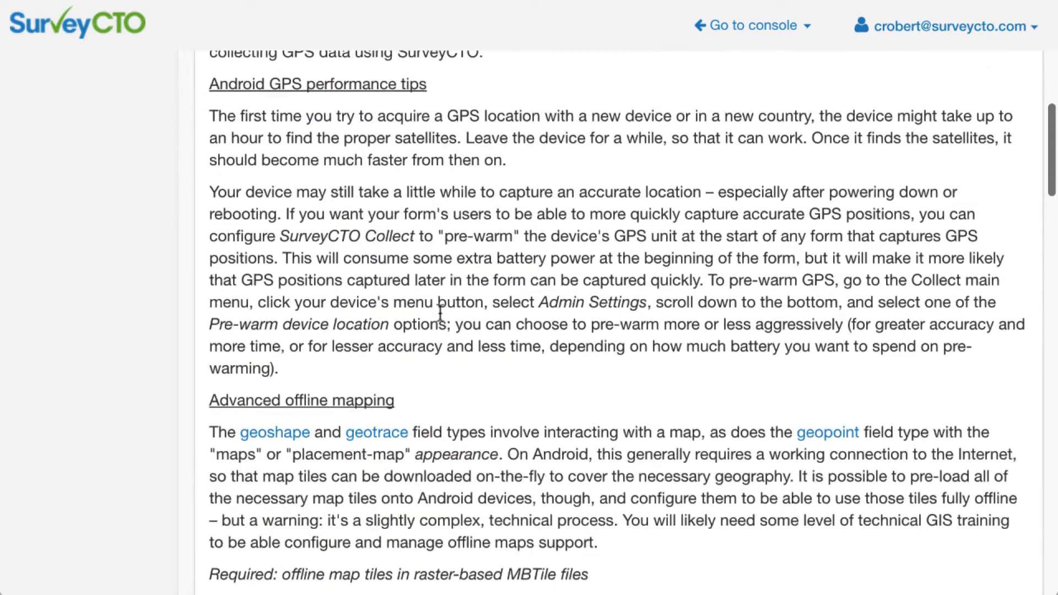
pyautogui.scroll(4, 440, 313)
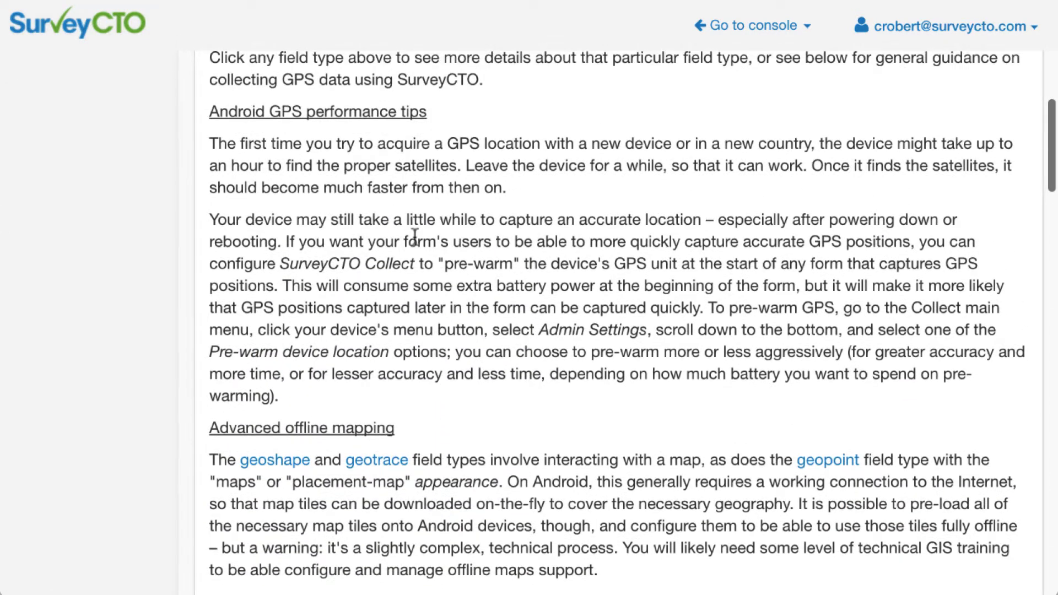
pyautogui.scroll(-6, 592, 363)
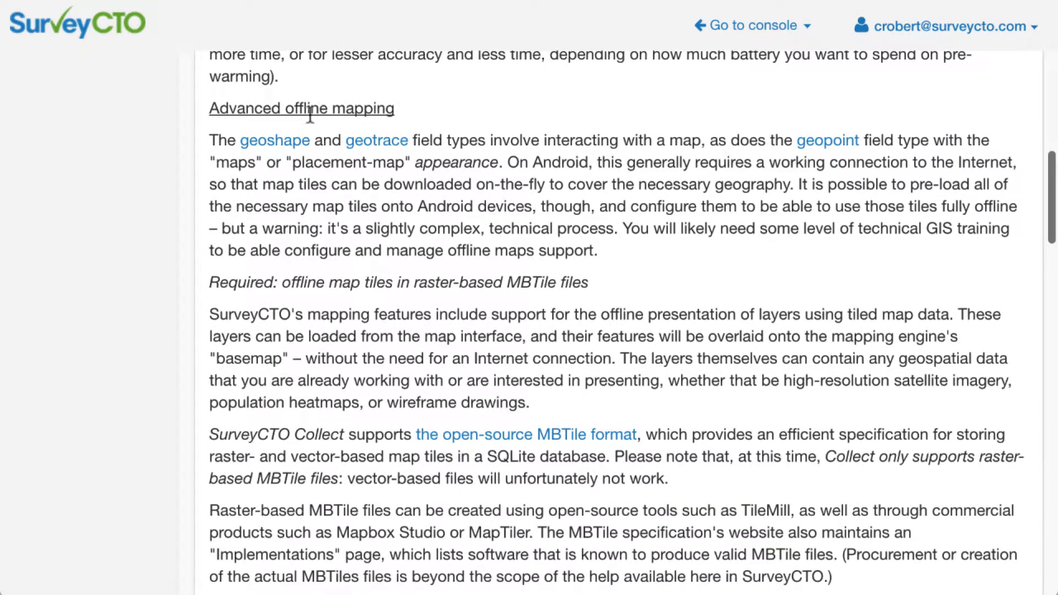
pyautogui.scroll(-7, 588, 320)
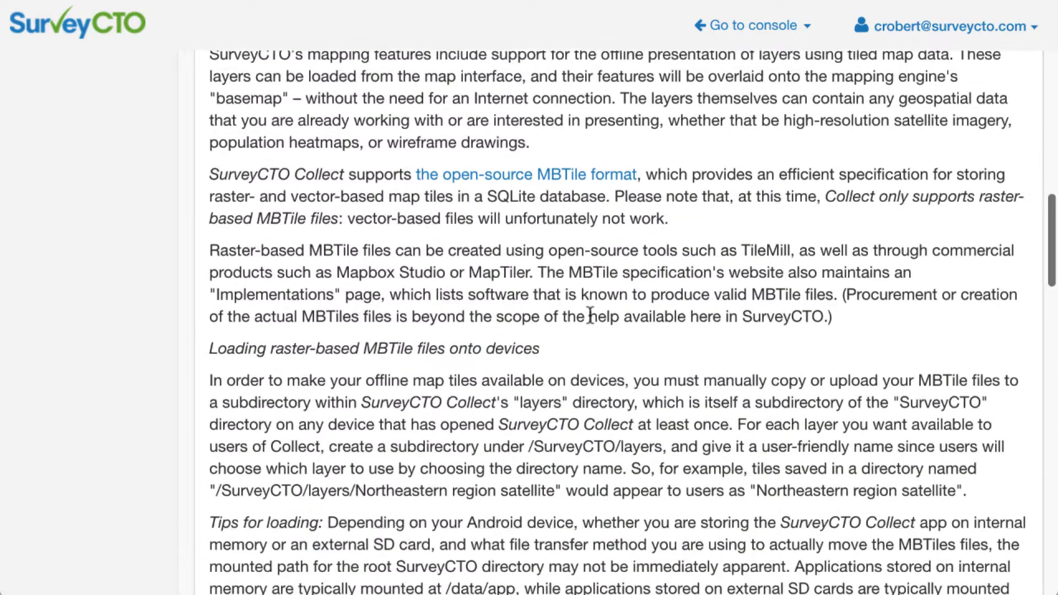
pyautogui.scroll(-16, 589, 315)
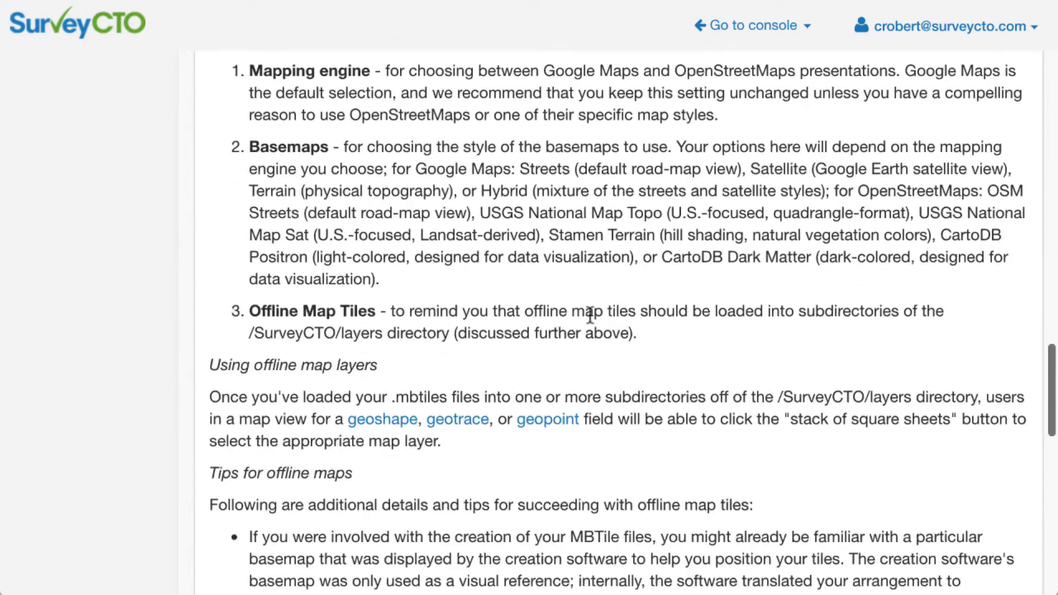
pyautogui.scroll(-13, 588, 319)
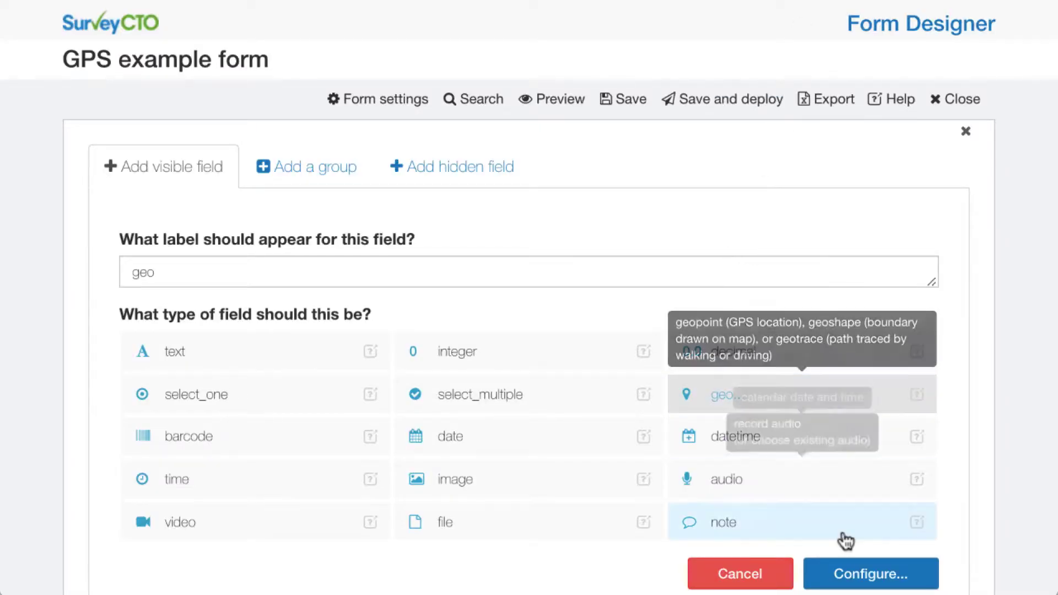
# Make the geo field type 'geoshape - boundary drawn on map', name it 'geoshape', and save it
pyautogui.click(866, 575)
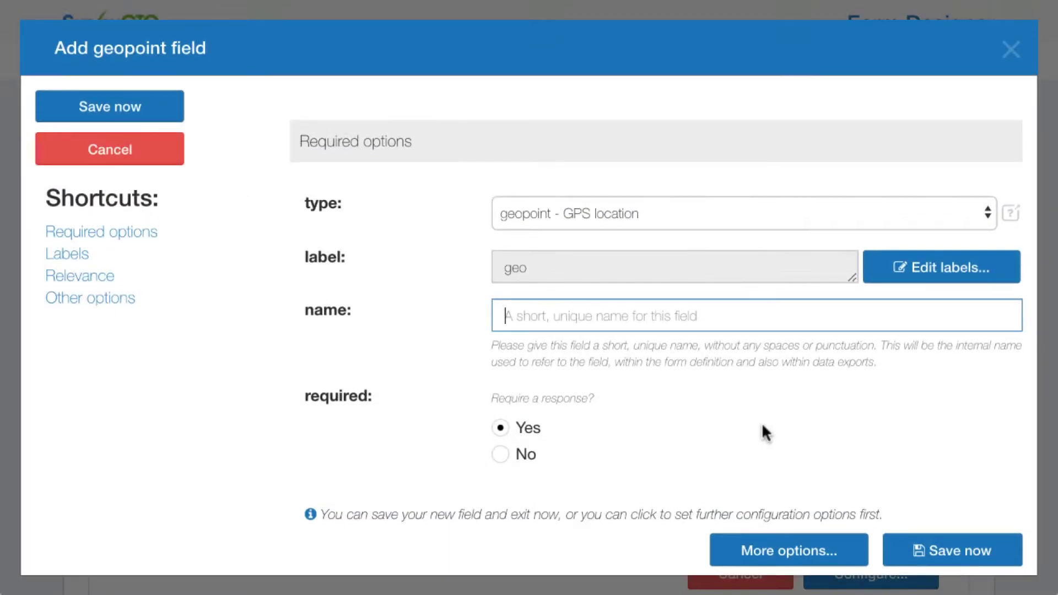
pyautogui.click(668, 225)
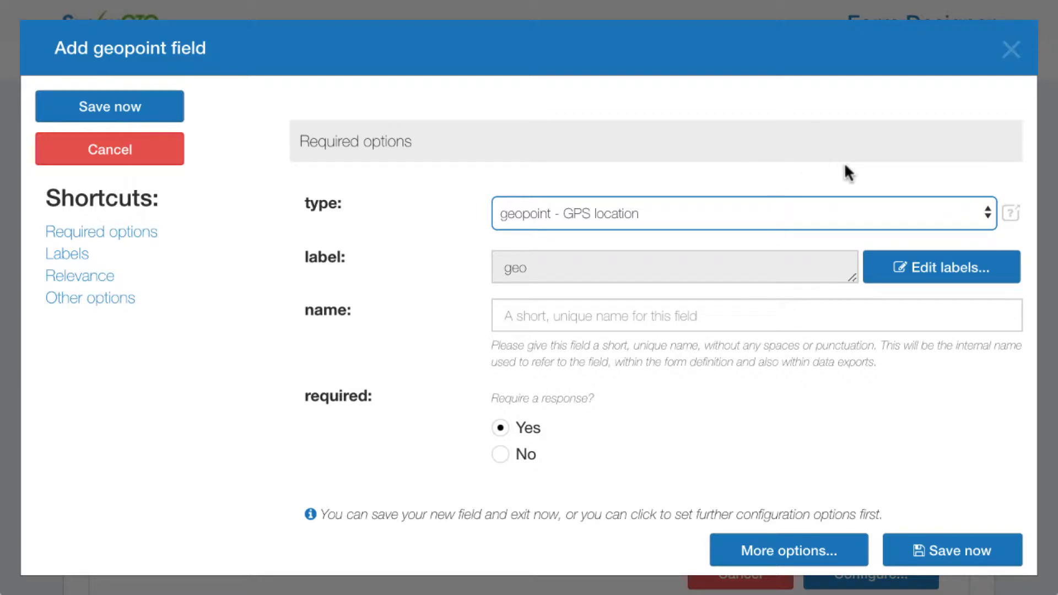
pyautogui.click(630, 211)
pyautogui.click(628, 229)
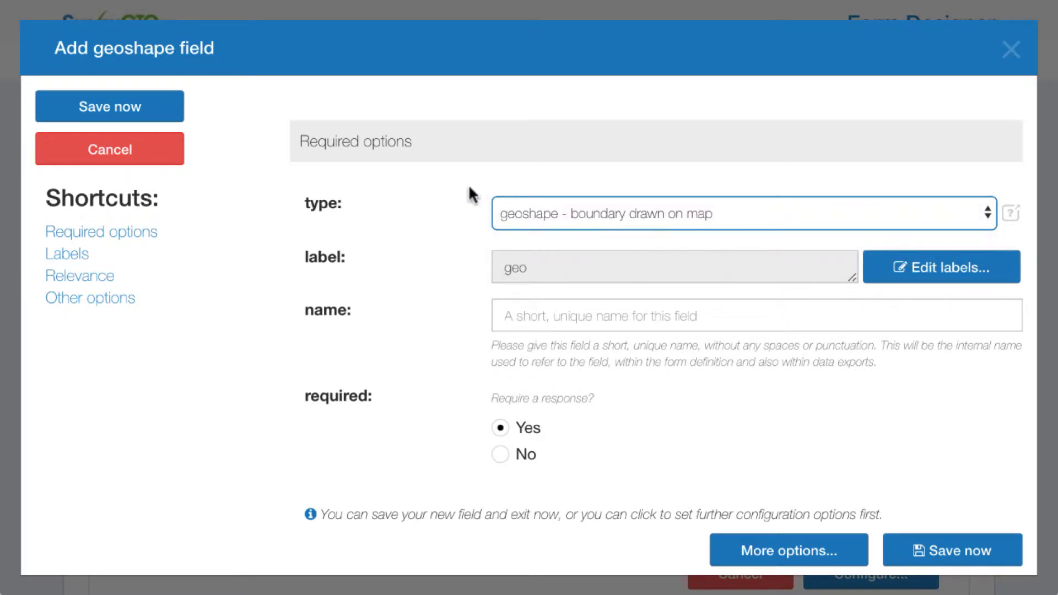
pyautogui.click(104, 109)
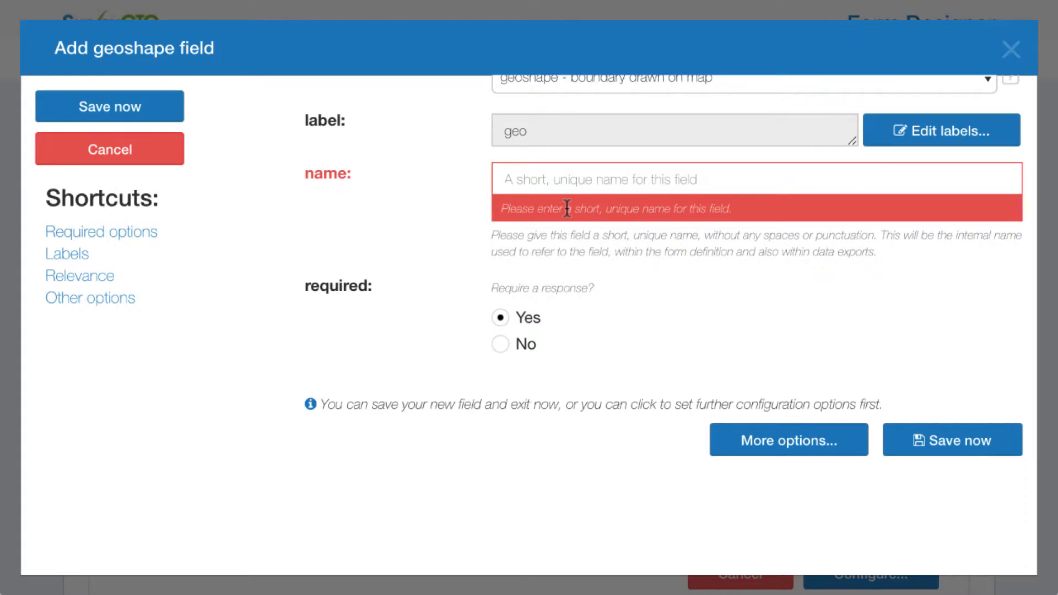
pyautogui.write('geoshape')
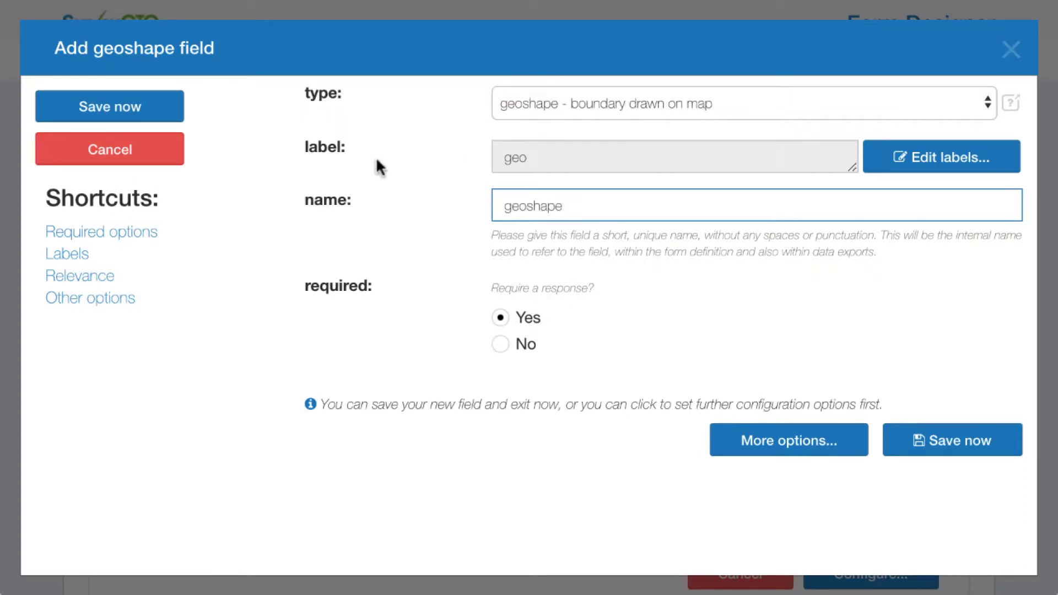
pyautogui.click(154, 113)
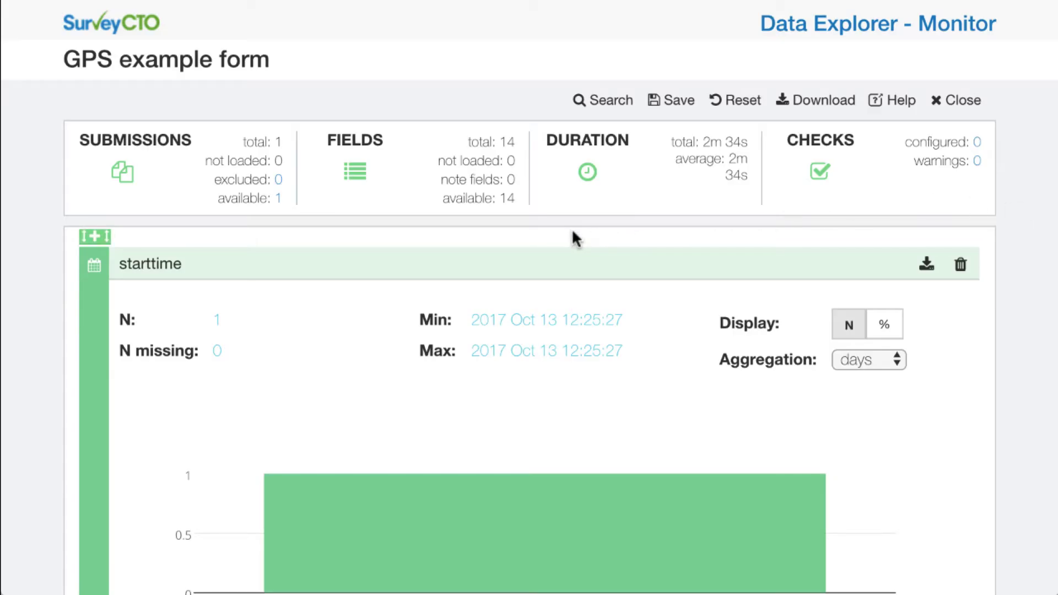
# Open the single GPS example submission and bring its field_boundary and home_boundary coordinates into view
pyautogui.click(278, 199)
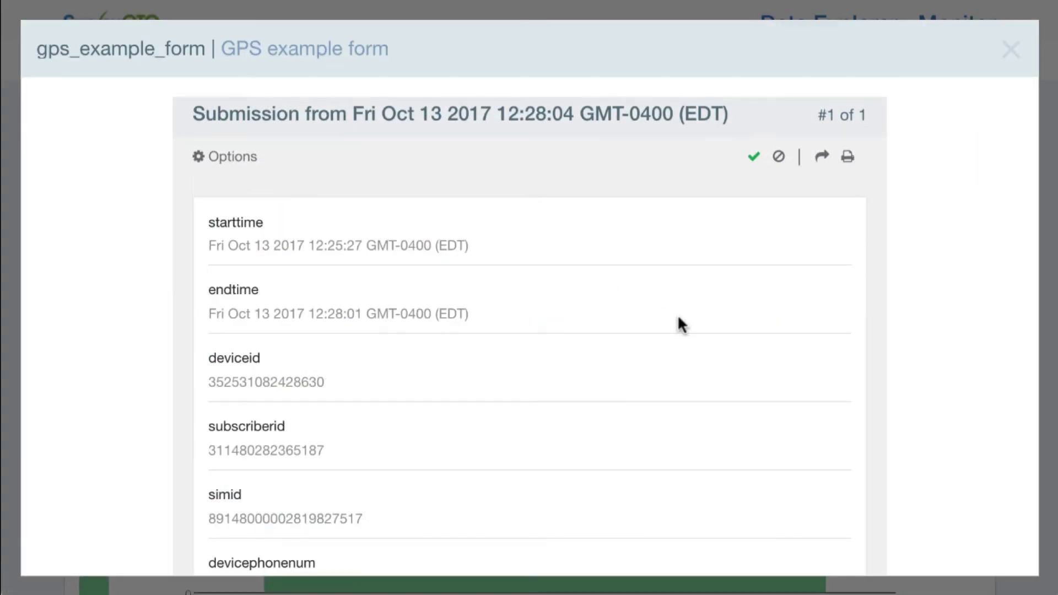
pyautogui.scroll(-6, 677, 318)
pyautogui.scroll(-1, 681, 325)
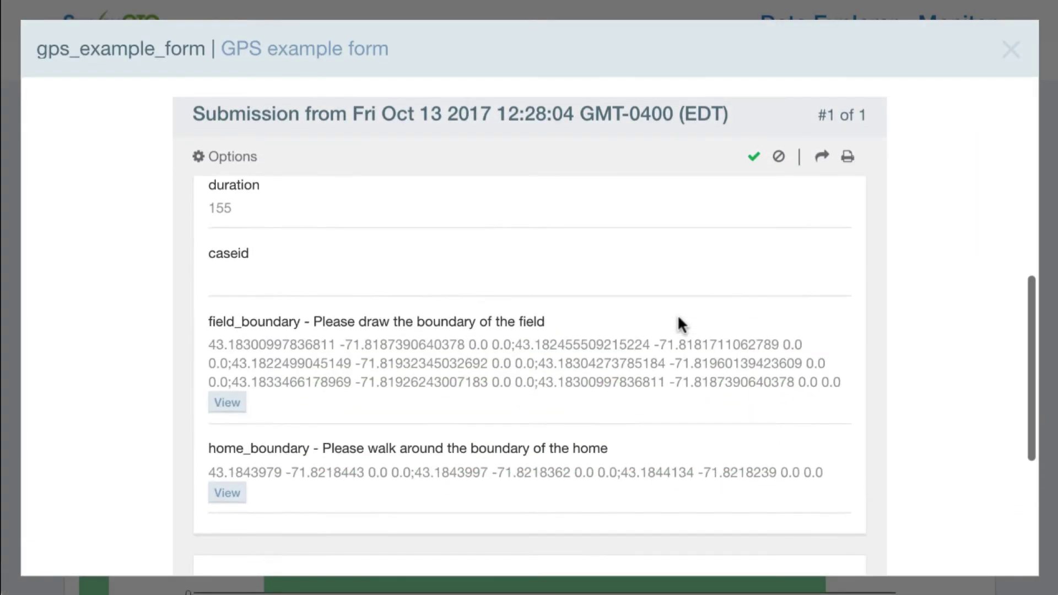
pyautogui.scroll(-2, 676, 319)
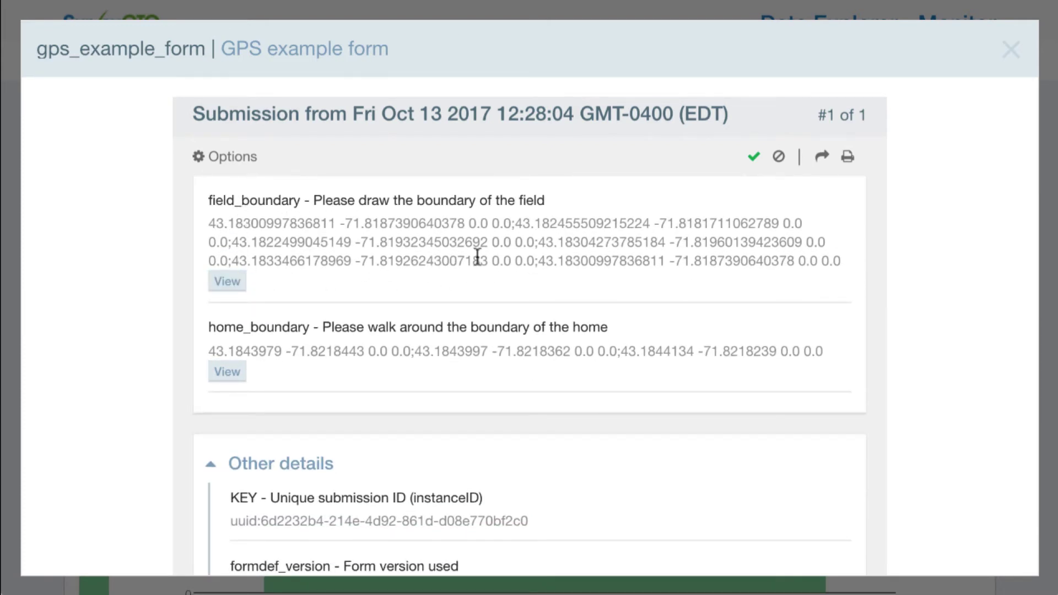
# Plot field_boundary on a satellite map, zooming out and back in on the polygon
pyautogui.click(228, 283)
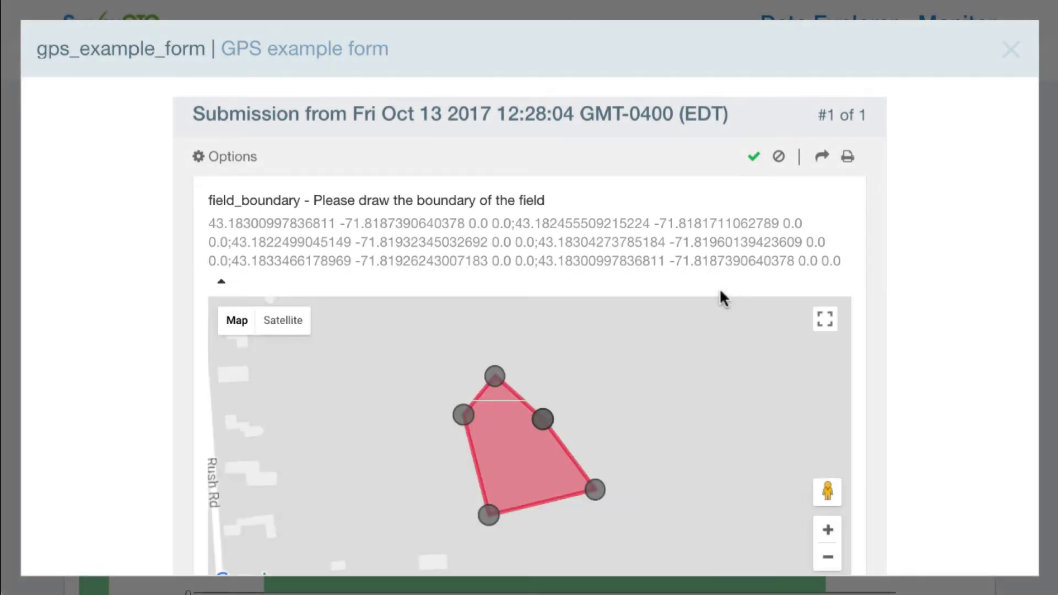
pyautogui.scroll(-1, 633, 340)
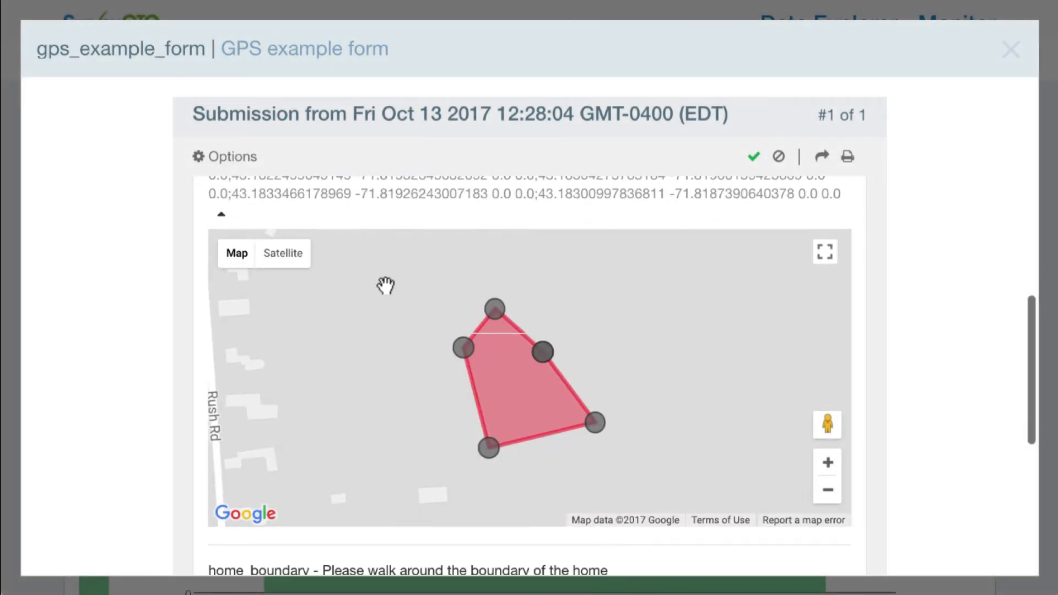
pyautogui.click(286, 263)
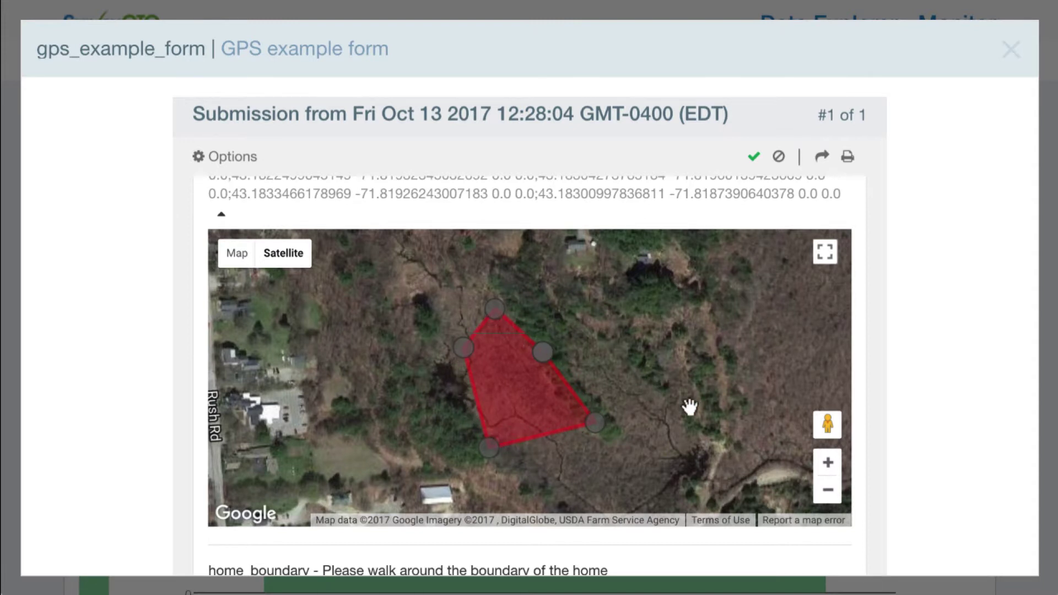
pyautogui.click(827, 490)
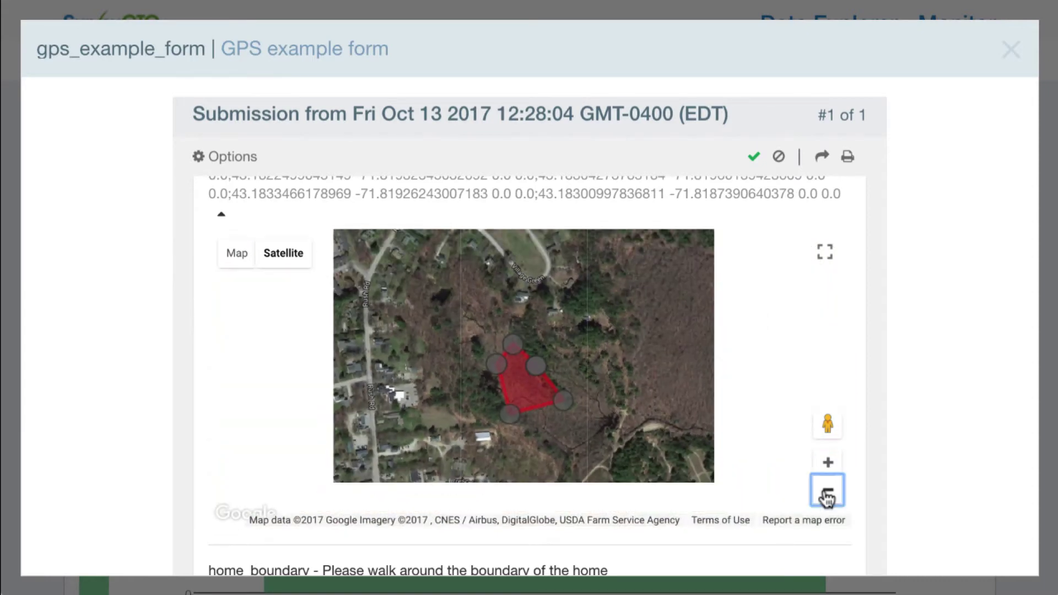
pyautogui.click(827, 492)
pyautogui.click(827, 492)
pyautogui.click(828, 462)
pyautogui.click(827, 462)
pyautogui.scroll(-5, 698, 438)
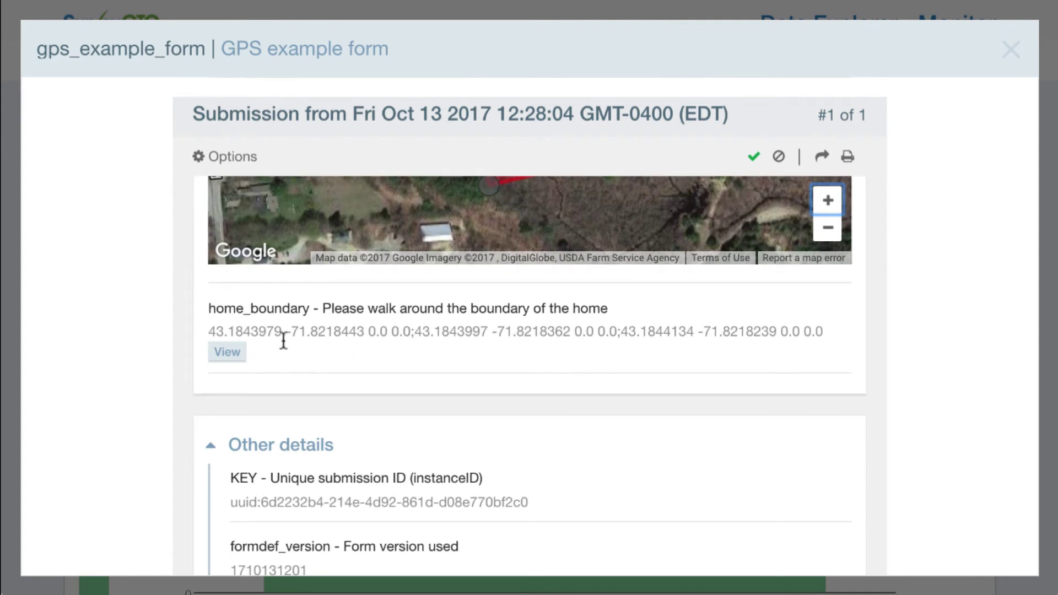
# Plot the three-point home_boundary trace on a satellite map over the house
pyautogui.click(226, 354)
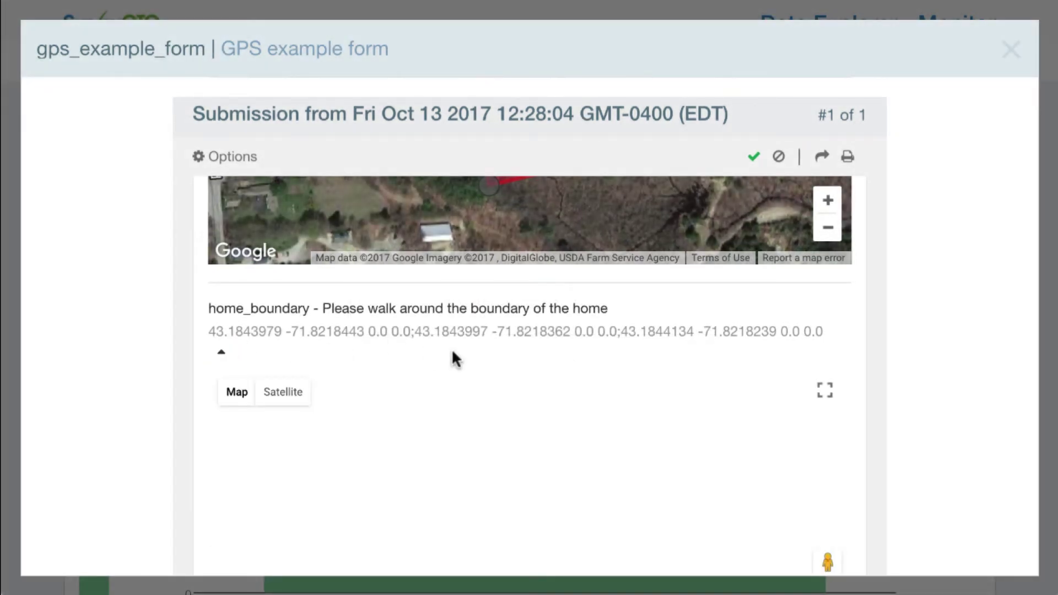
pyautogui.scroll(-2, 451, 348)
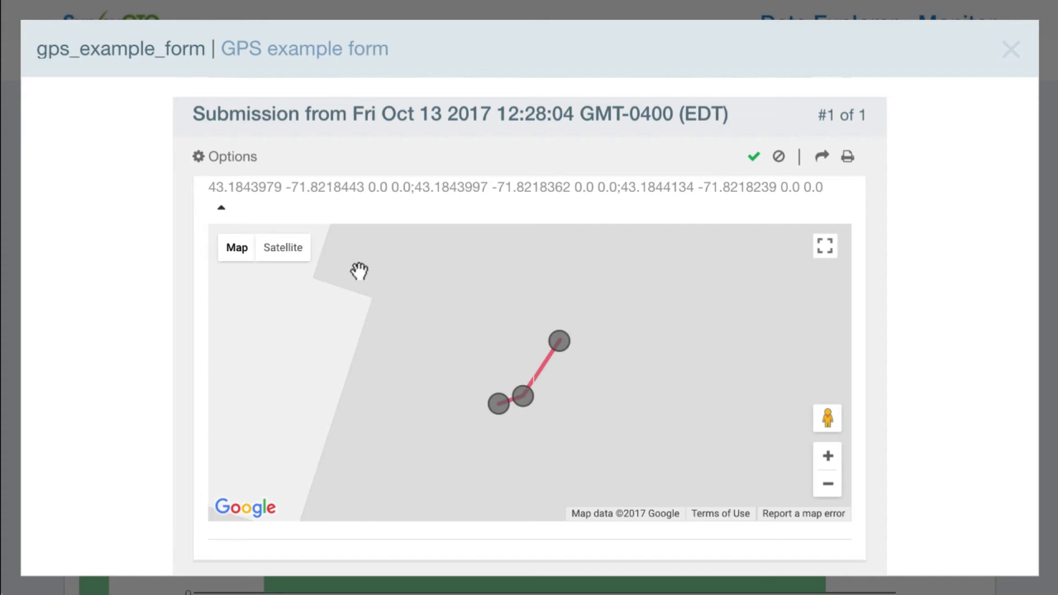
pyautogui.click(297, 255)
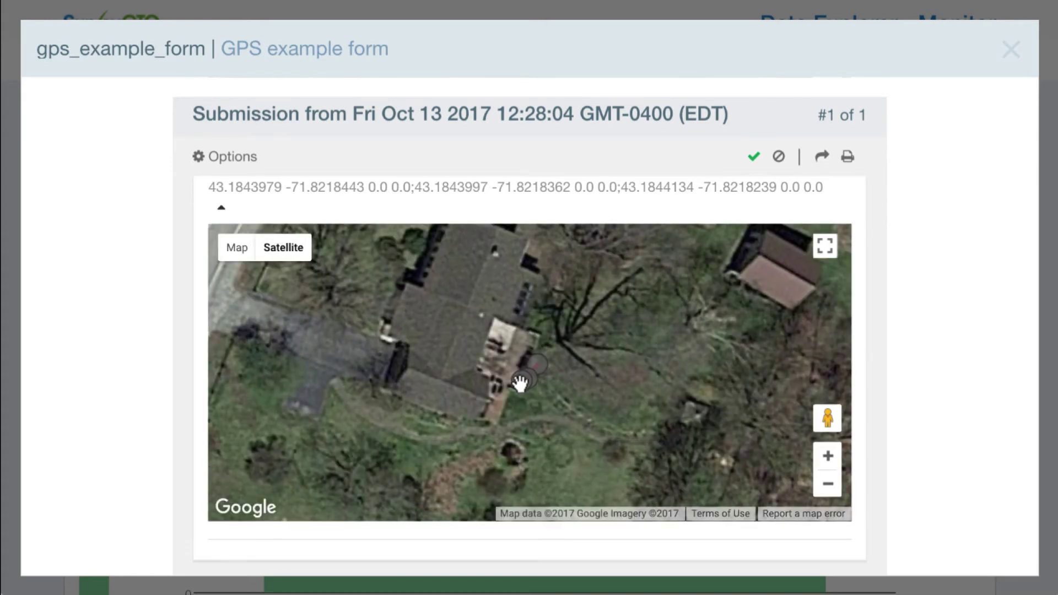